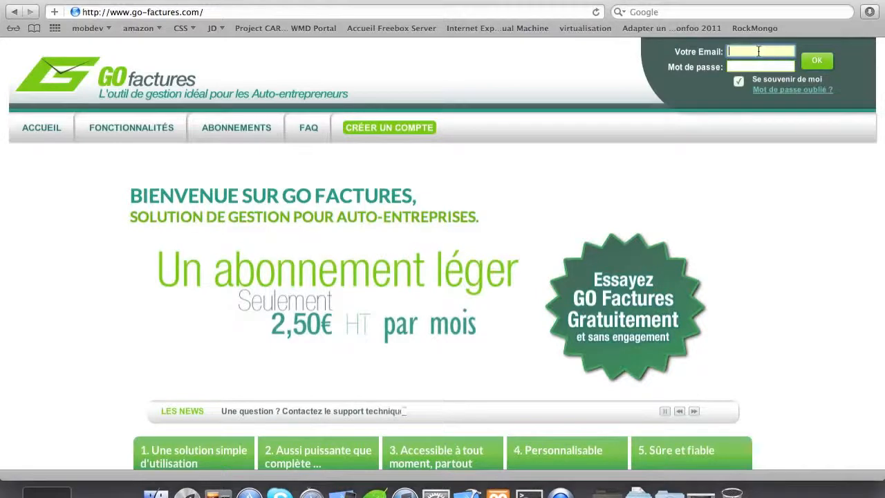
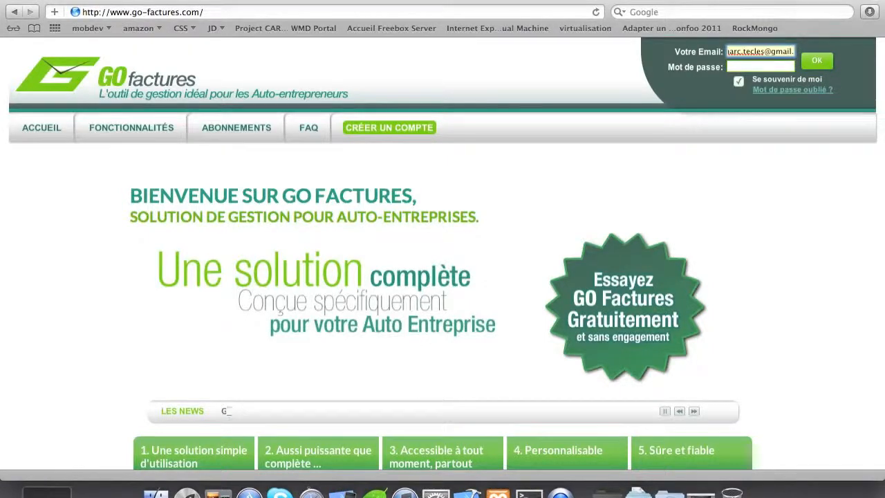
Step: Log in to GO Factures with the account's e-mail address and password
key(Tab)
text(•••)
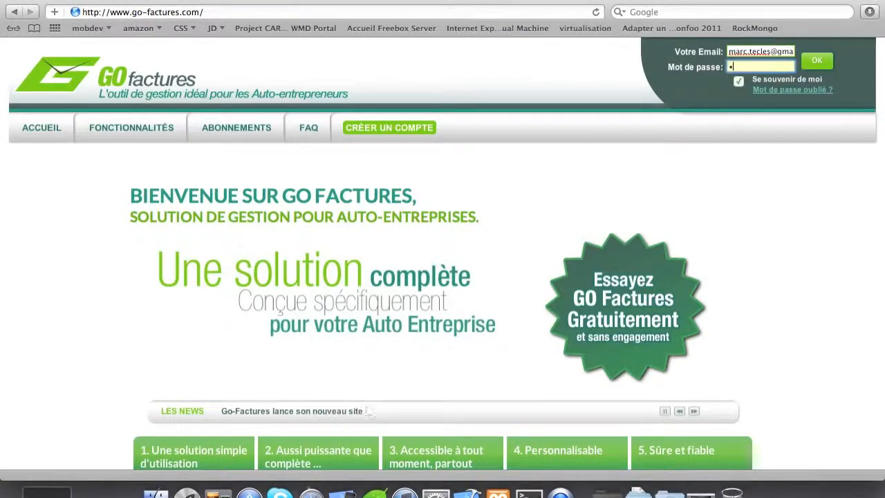
text(•••••)
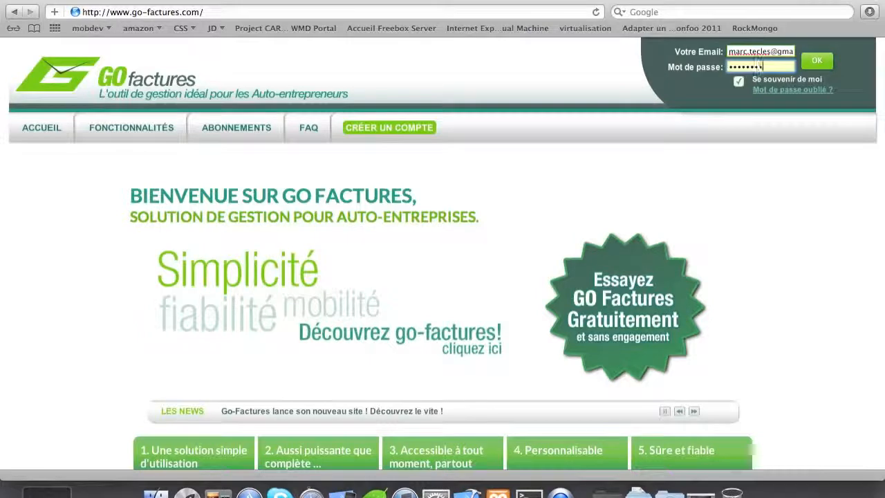
key(Return)
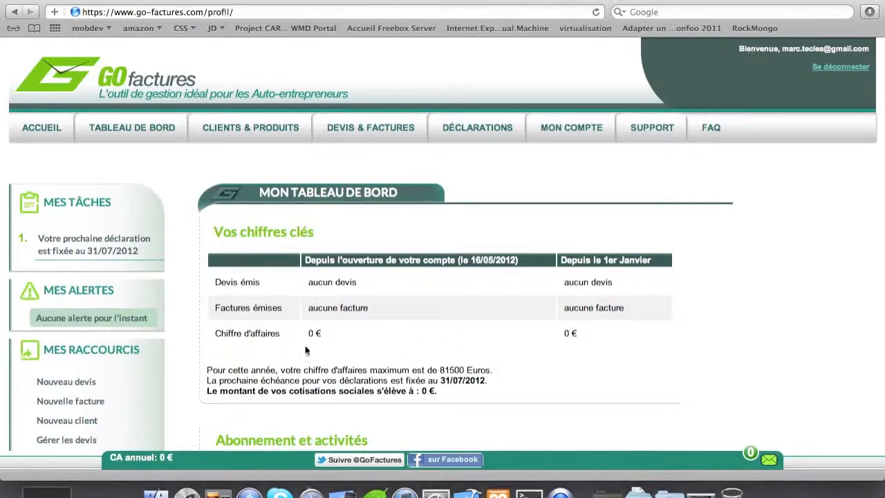
Step: Review the dashboard's zero quotes, invoices, 0 € turnover and subscription expiry, ending at the top
scroll(320, 344, down, 3)
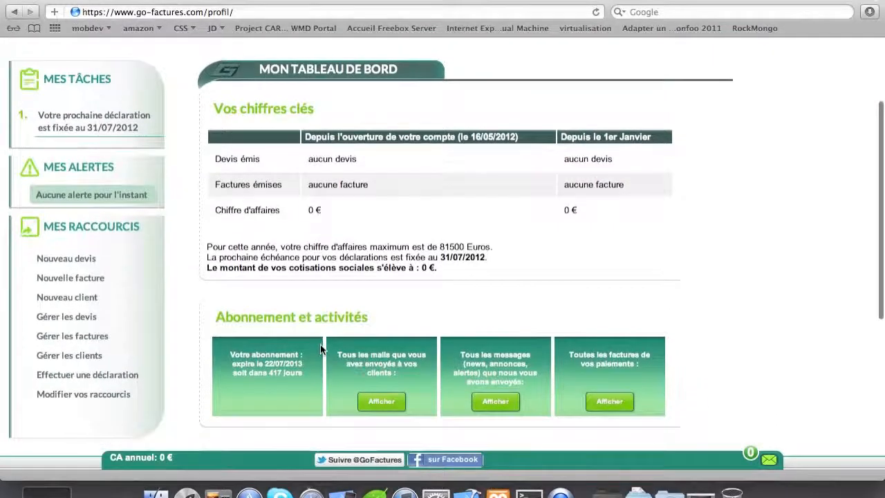
scroll(320, 344, down, 5)
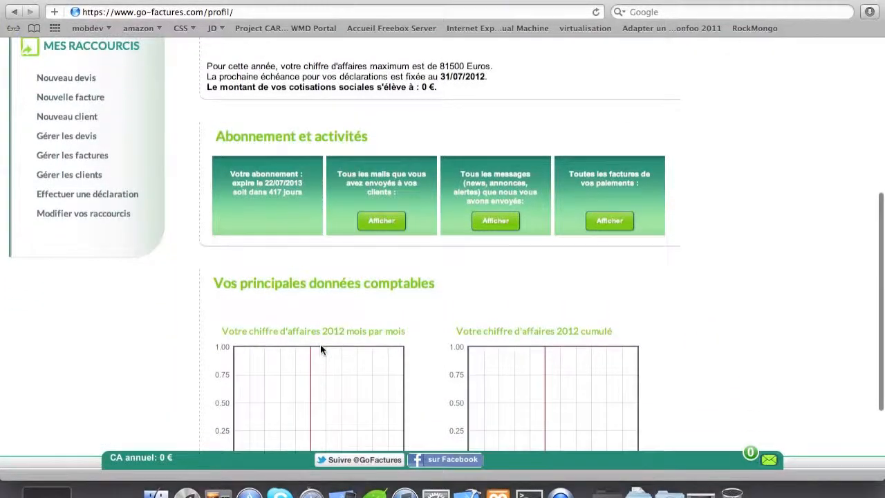
scroll(320, 346, down, 1)
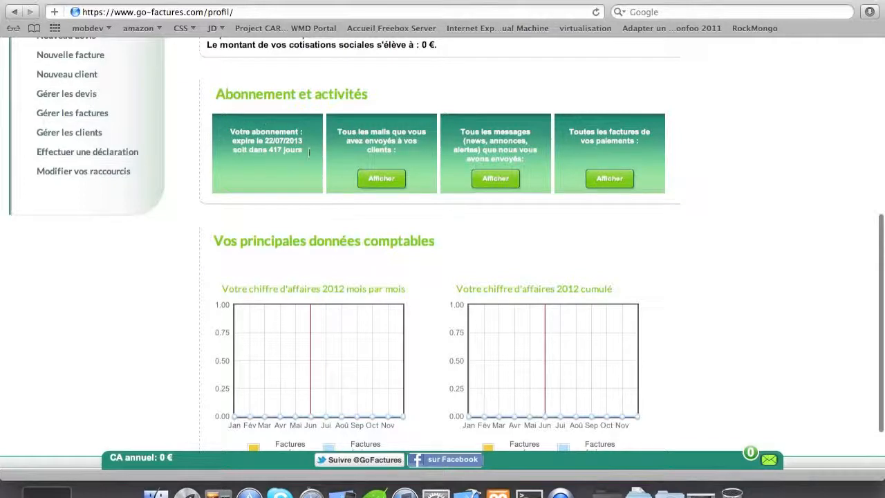
drag(227, 131, 302, 164)
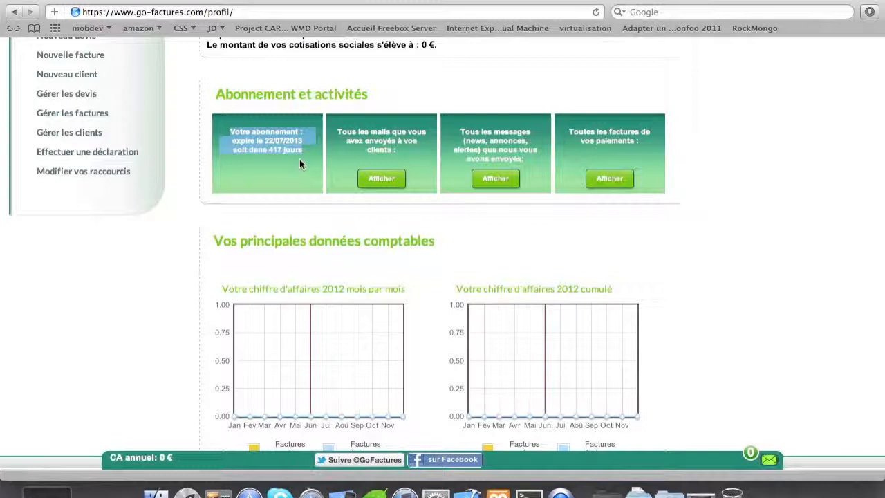
click(676, 231)
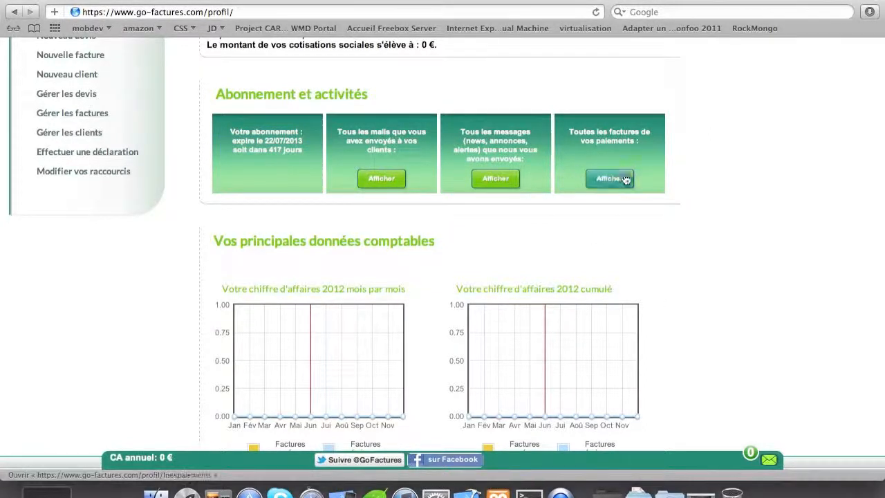
scroll(603, 218, down, 3)
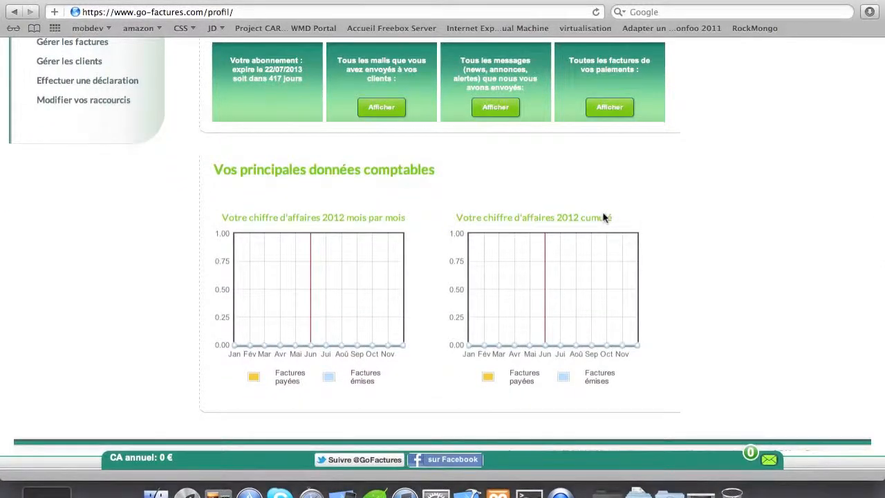
scroll(603, 217, up, 10)
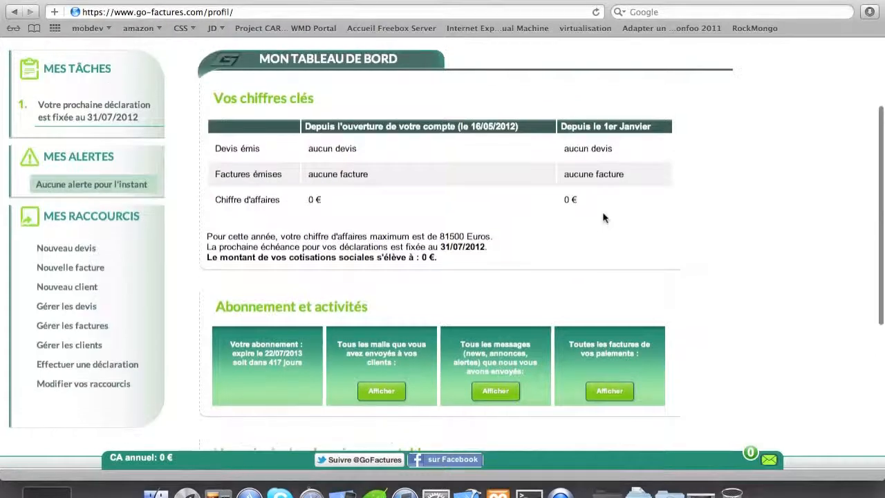
scroll(603, 218, up, 4)
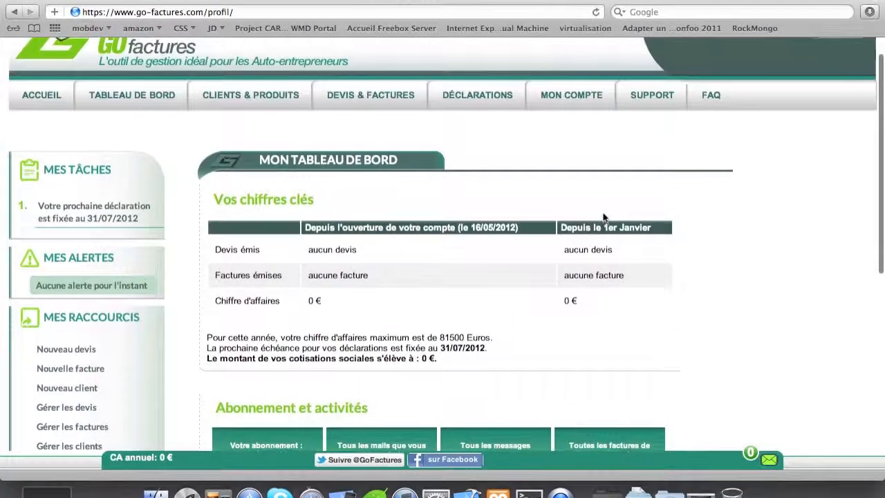
scroll(603, 218, down, 3)
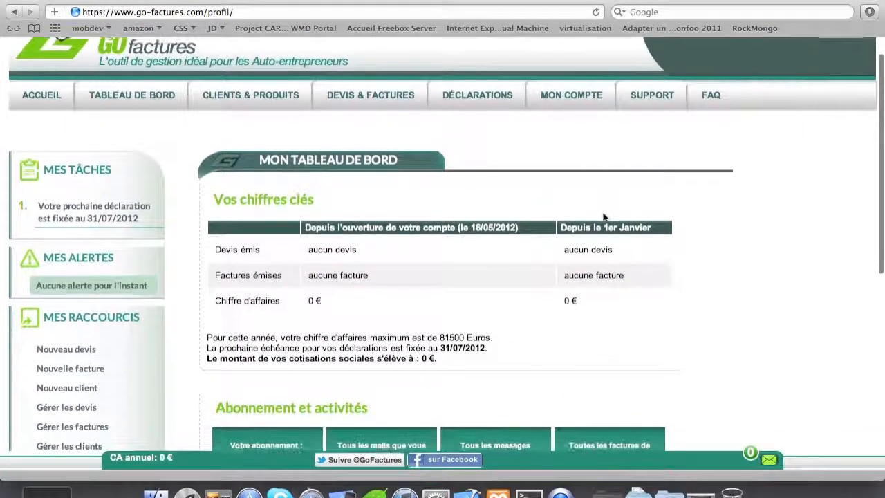
scroll(603, 218, down, 2)
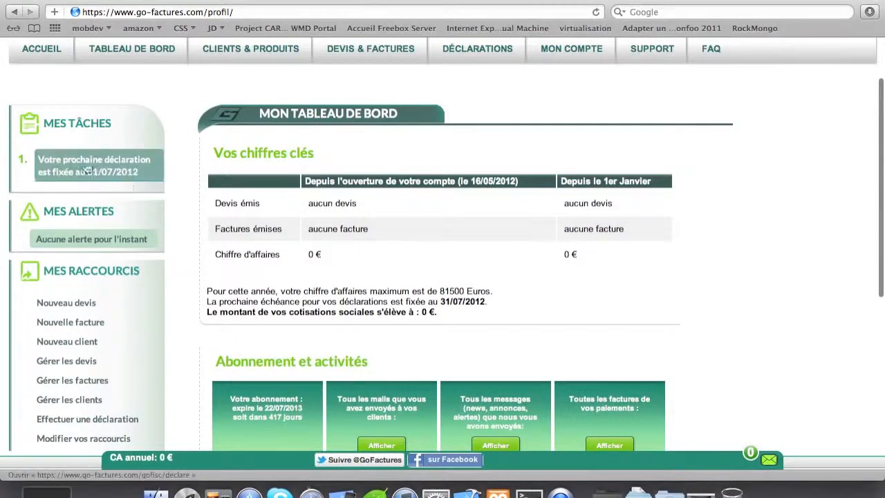
scroll(139, 331, up, 5)
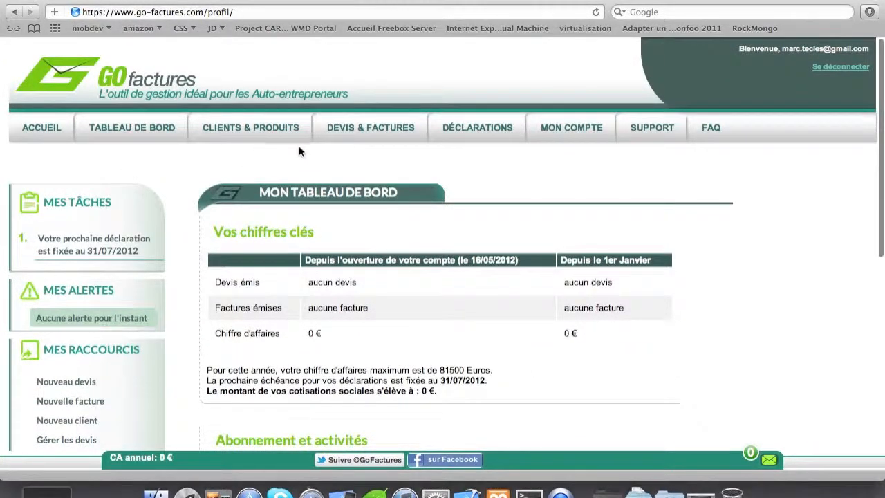
Step: Open a blank new-client form from Clients & Produits
click(256, 129)
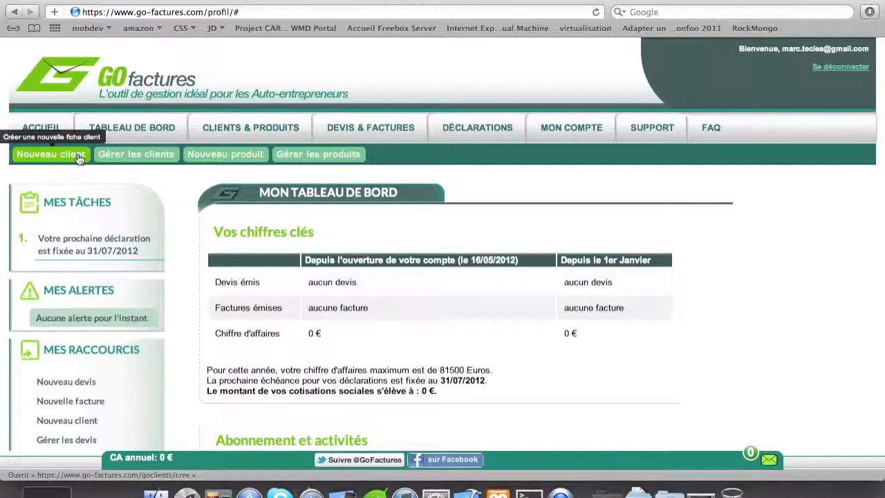
click(78, 156)
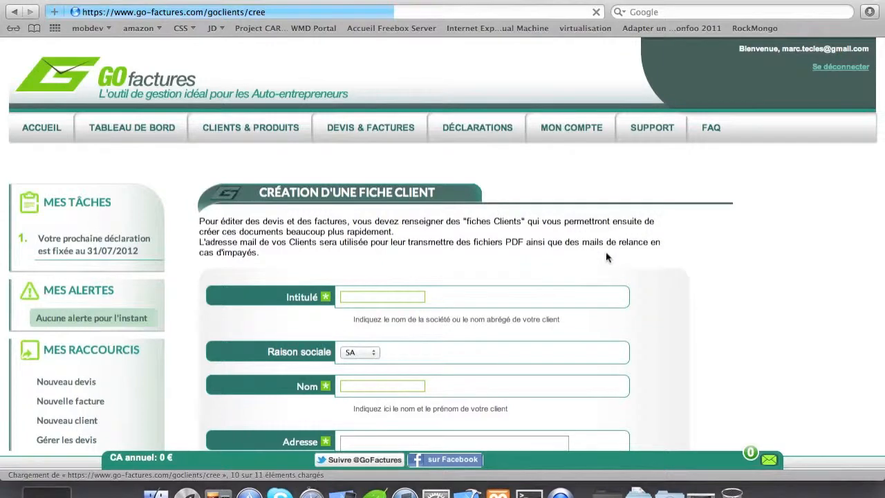
scroll(608, 257, down, 4)
scroll(608, 257, up, 4)
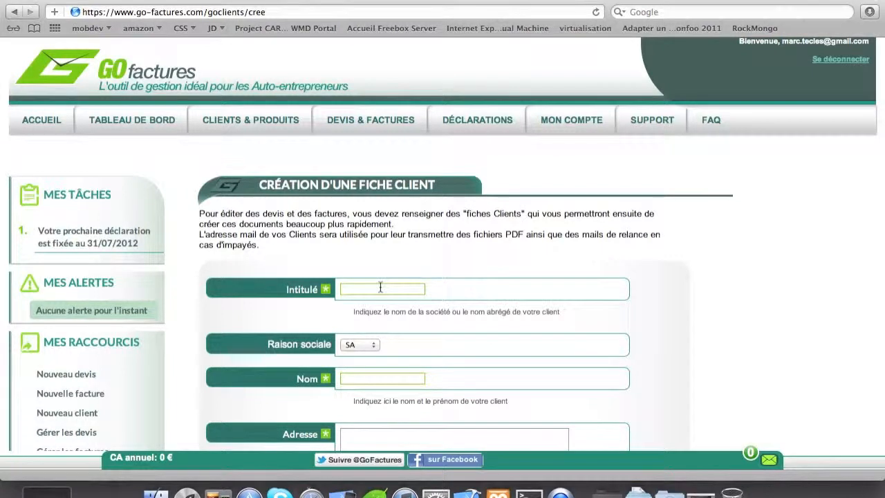
Step: Enter the title MonClient, keep legal form SA, and begin the contact's name
click(378, 288)
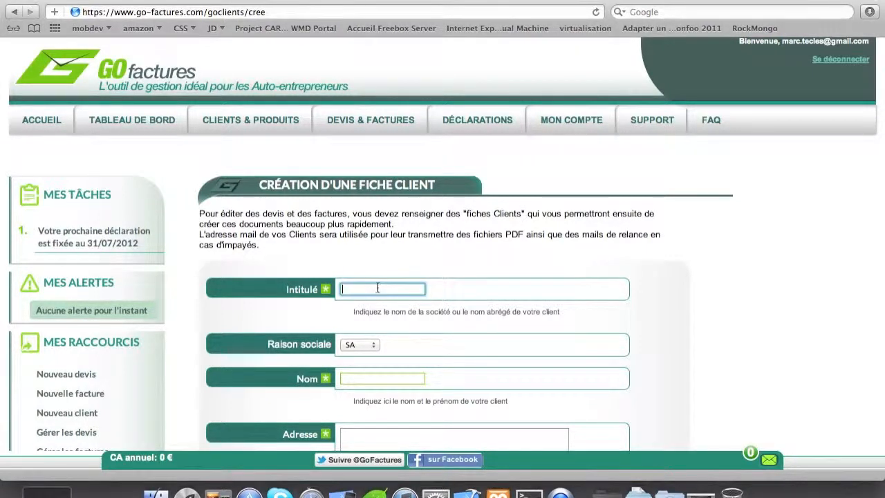
text(MonClient)
click(371, 345)
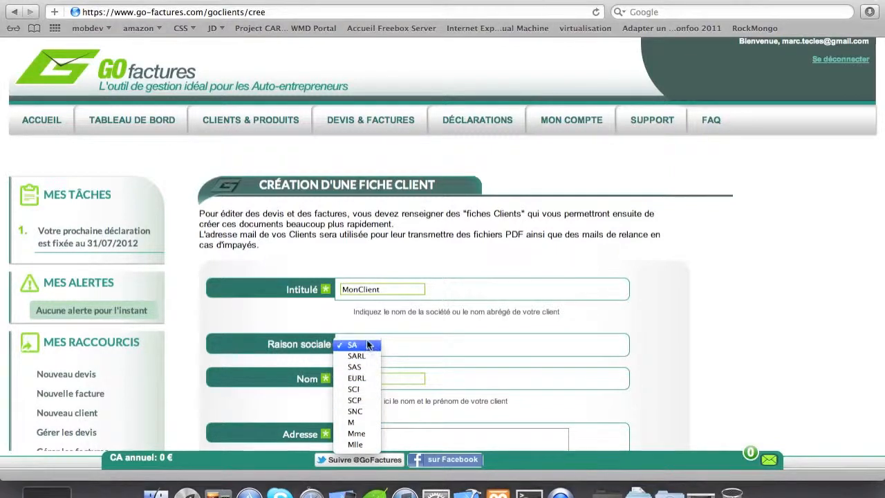
click(352, 345)
click(390, 379)
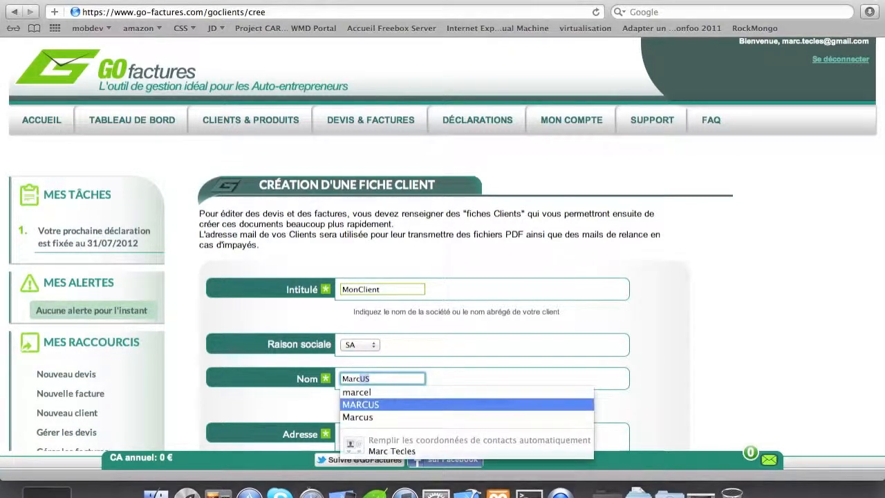
key(Escape)
key(BackSpace)
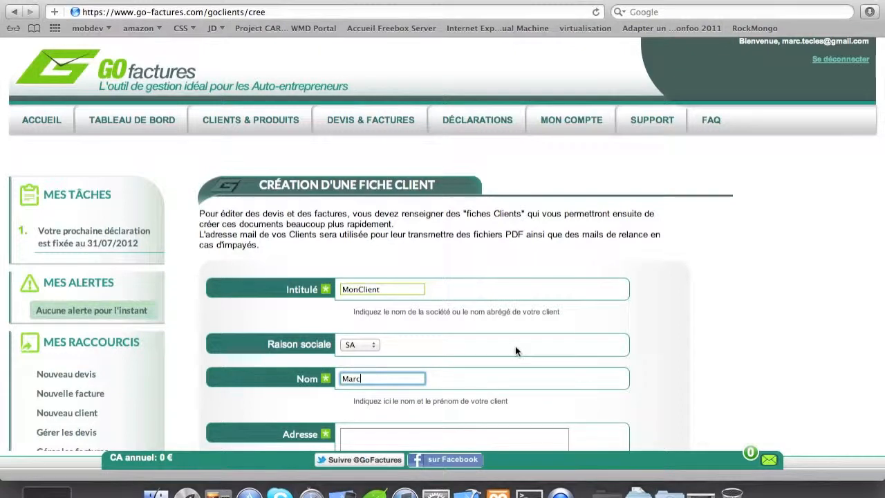
scroll(515, 351, down, 3)
Step: Complete the contact's surname and enter the client's street address
text(te)
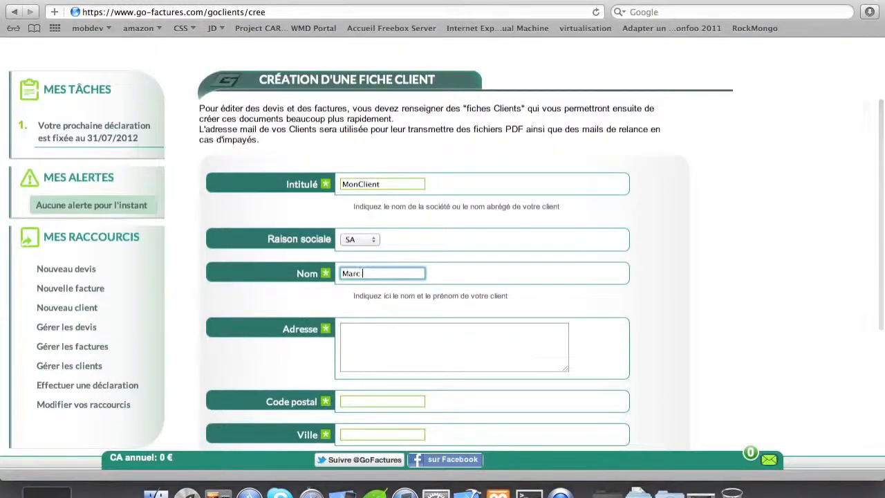
text(c)
key(BackSpace)
key(BackSpace)
key(BackSpace)
text(Tech)
text(es)
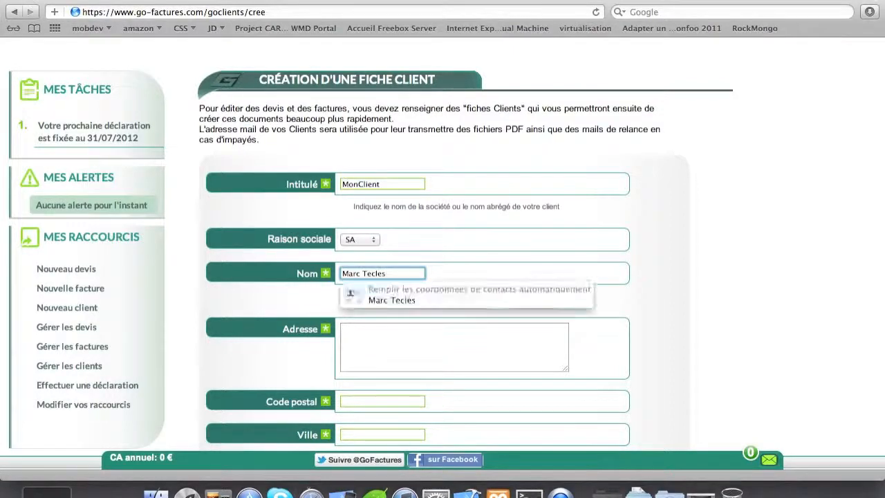
click(450, 358)
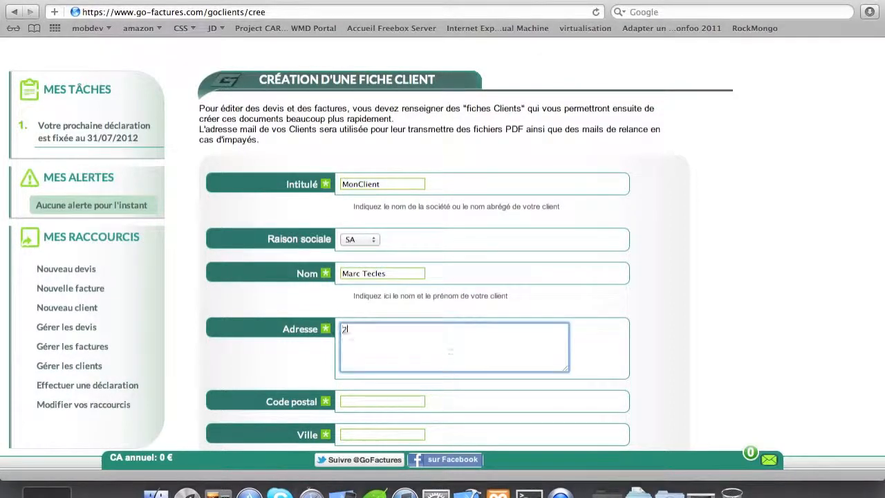
Step: Fill in the postal code, city Toulouse and country France
click(392, 399)
text(310)
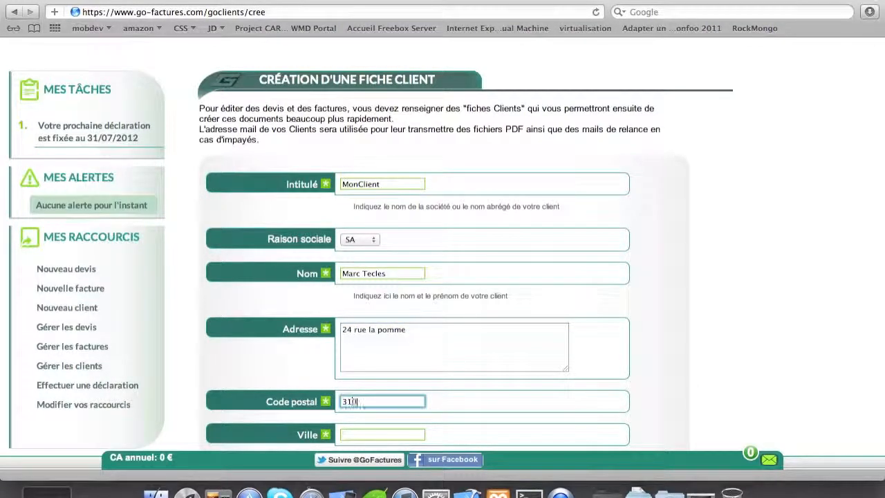
text(00)
click(380, 433)
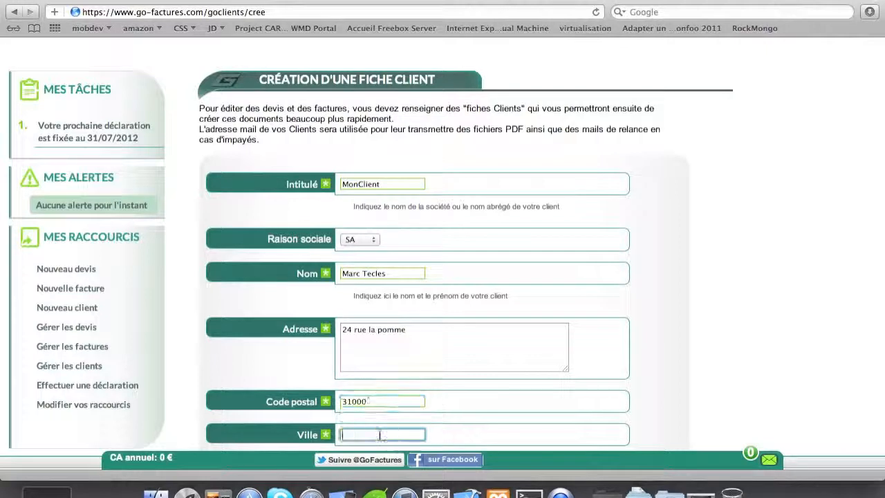
text(Toulou)
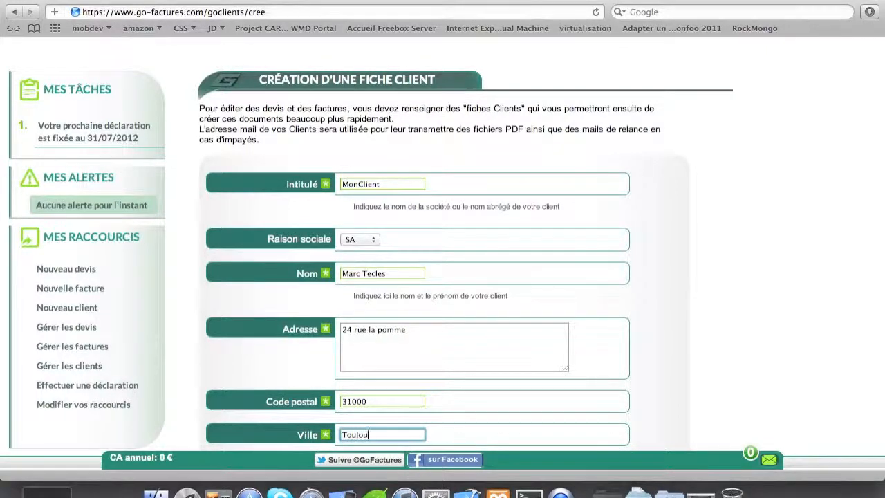
text(se)
scroll(716, 242, down, 3)
click(712, 242)
scroll(712, 244, down, 2)
click(410, 297)
text(Fra)
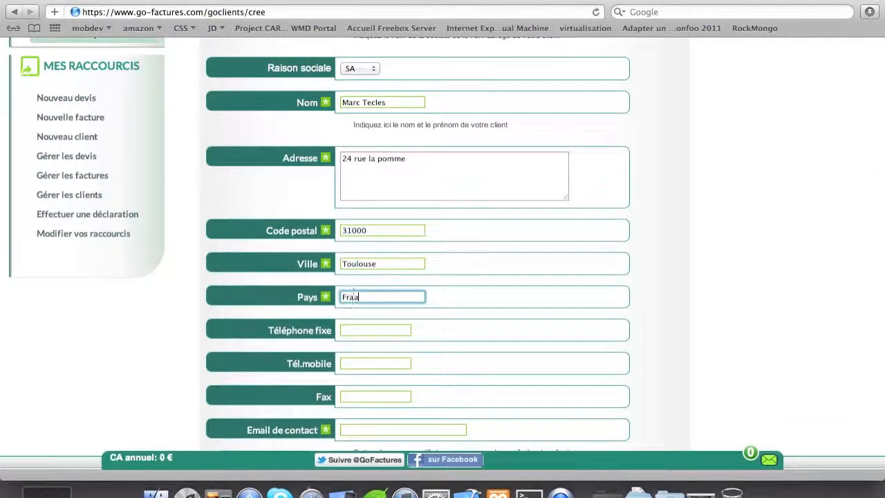
text(nce)
click(569, 289)
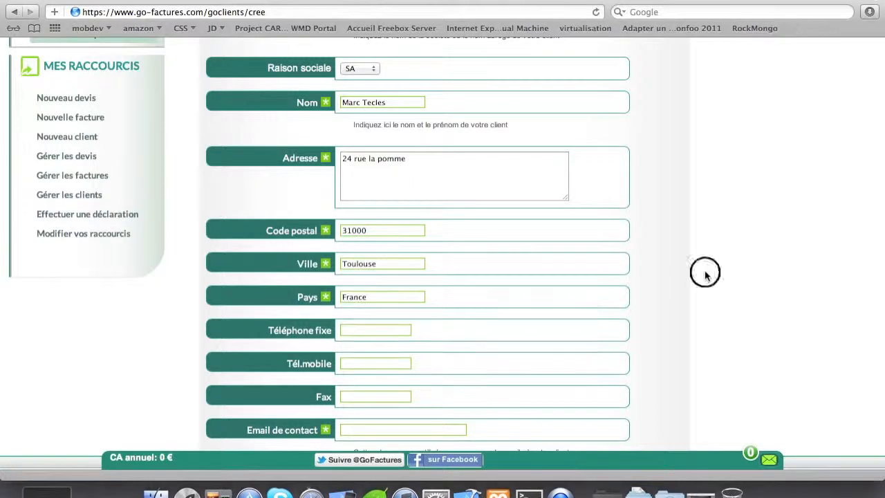
scroll(397, 388, down, 1)
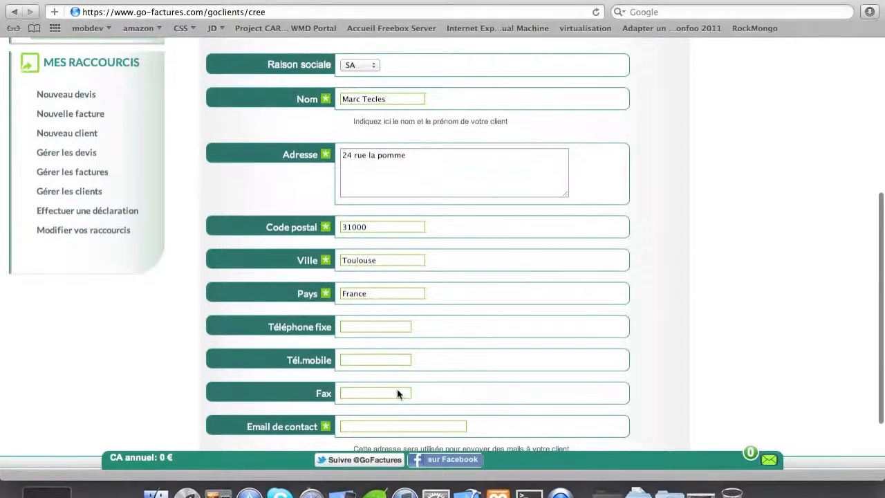
Step: Enter the client's contact e-mail address
click(377, 424)
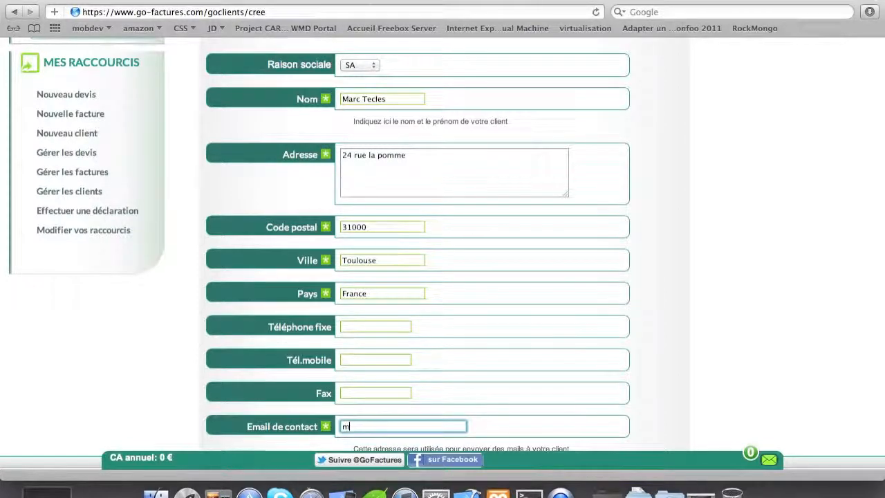
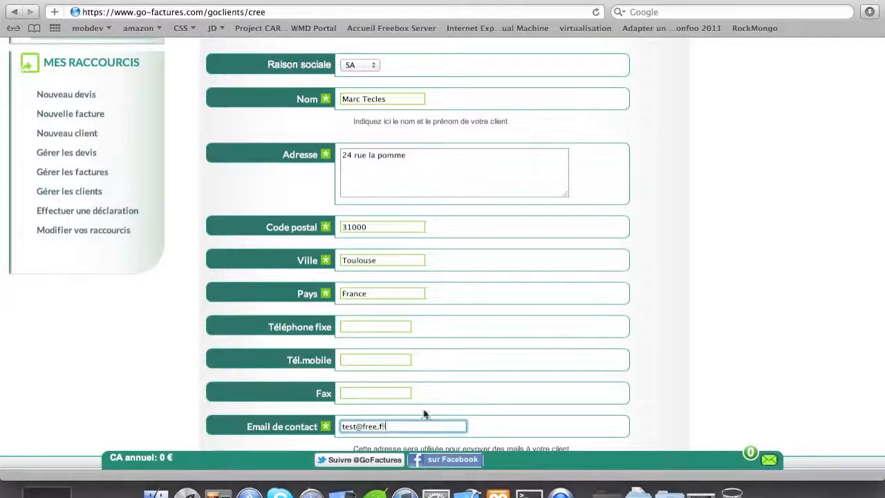
click(756, 348)
scroll(756, 348, down, 3)
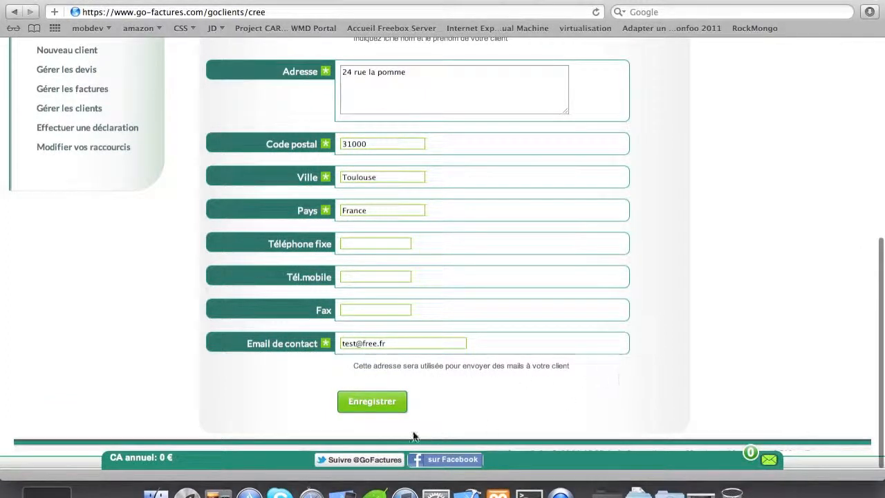
Step: Save the MonClient record with Enregistrer
click(371, 408)
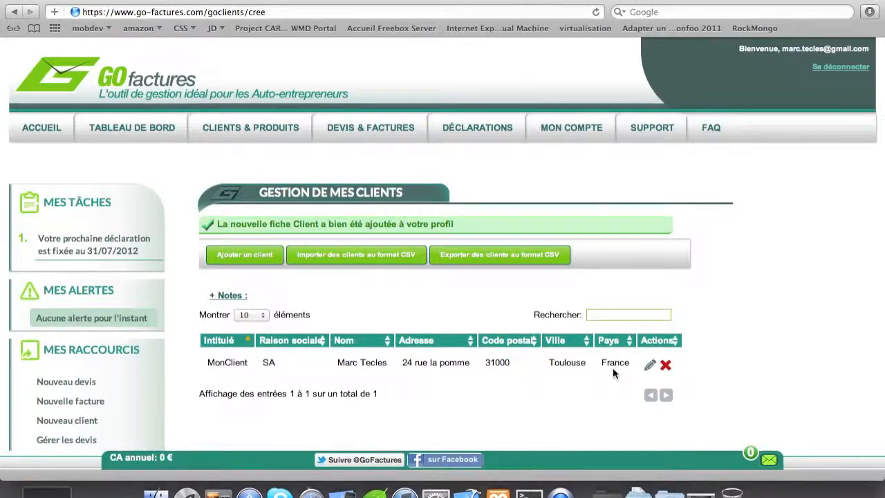
Step: Edit MonClient's street address, replacing 'la' with 'des', and save the record
click(651, 366)
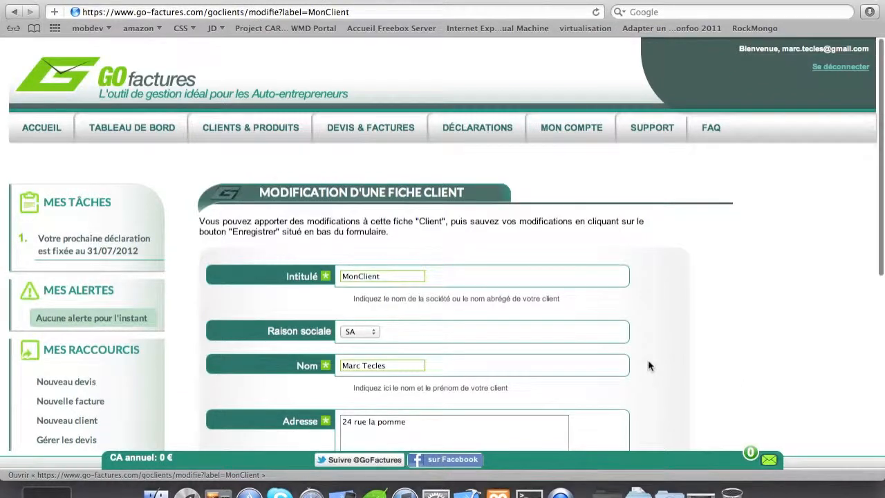
scroll(649, 361, down, 3)
scroll(649, 361, down, 10)
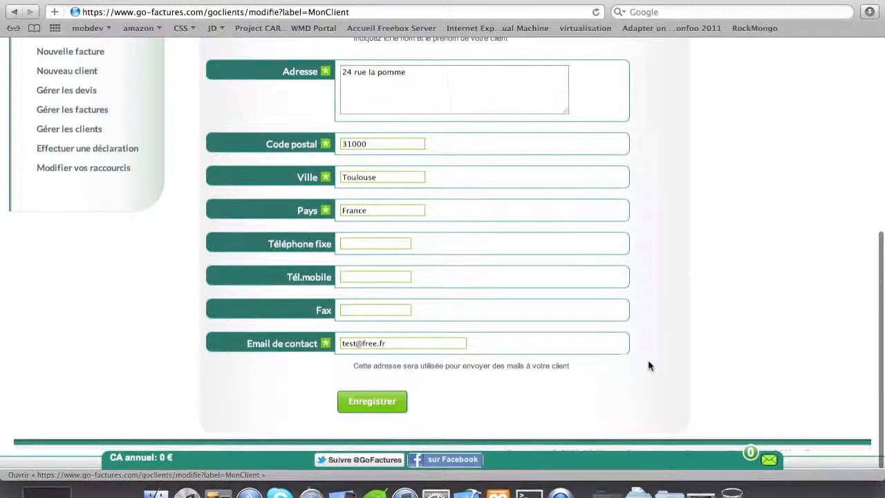
scroll(577, 360, up, 7)
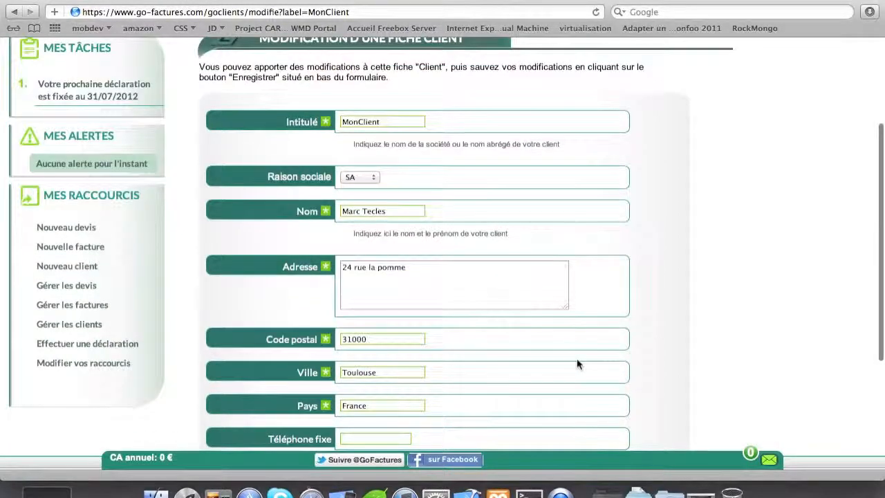
click(376, 267)
key(BackSpace)
key(BackSpace)
text(des)
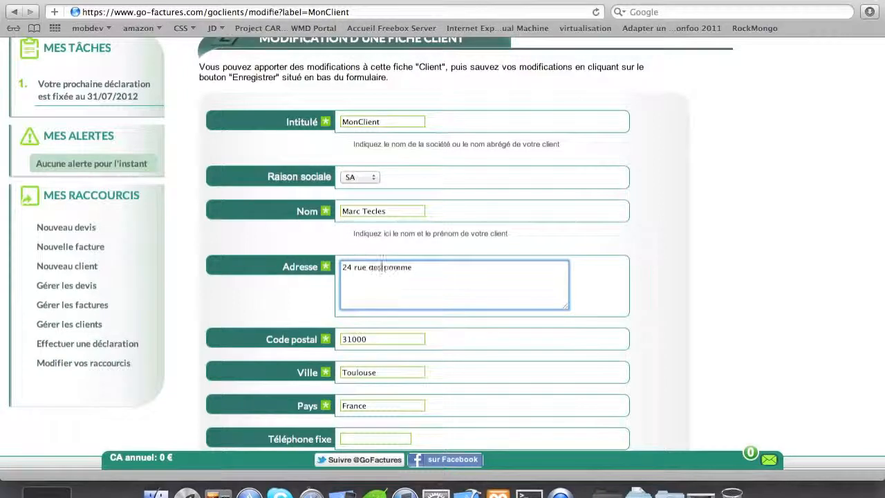
click(434, 269)
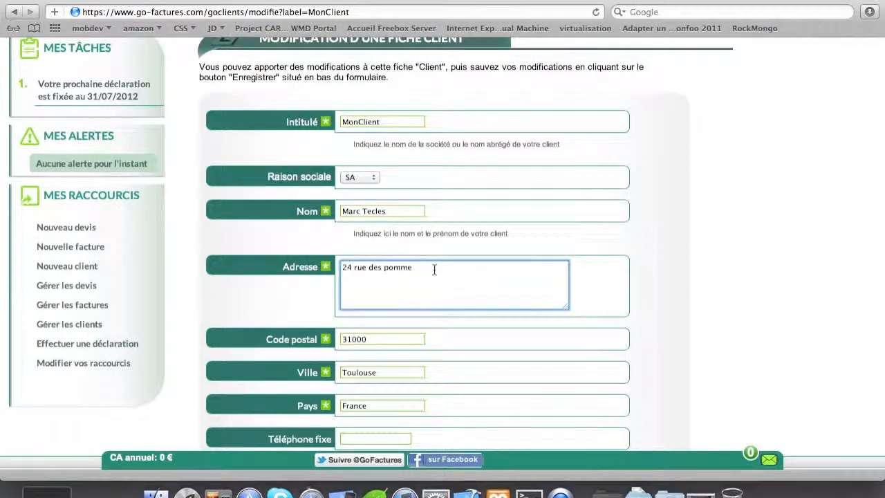
click(663, 277)
scroll(662, 277, down, 5)
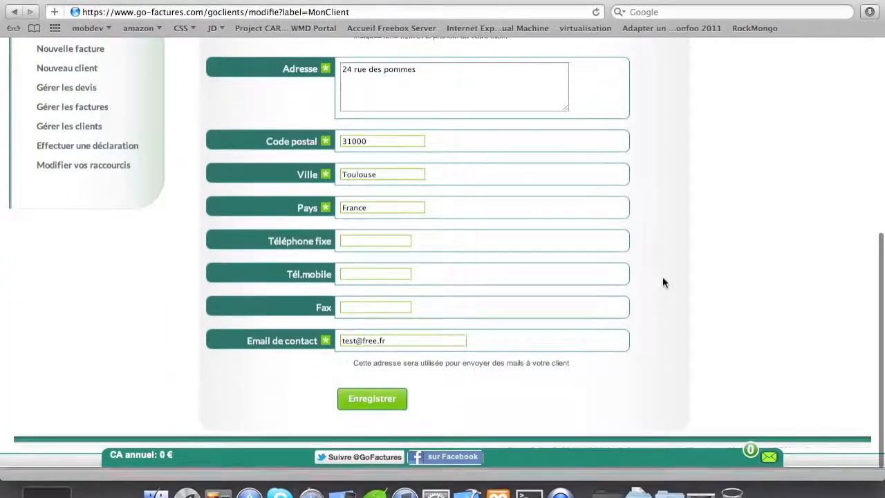
click(384, 397)
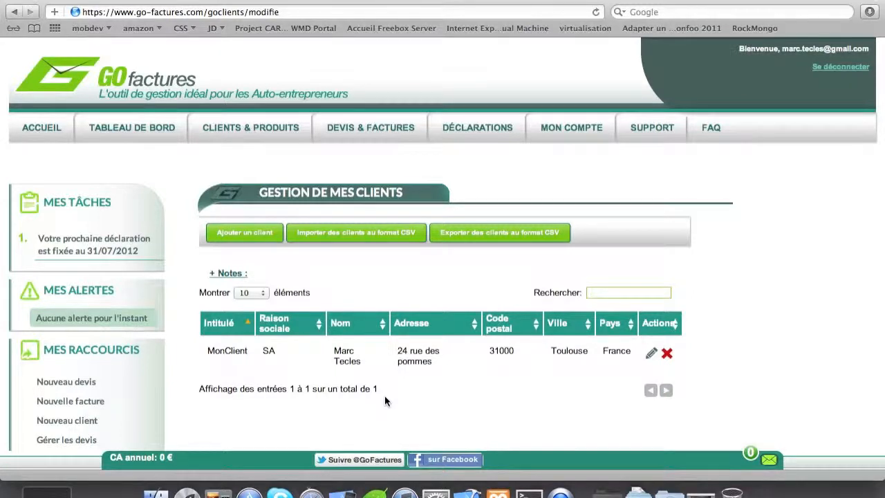
Step: Expand the '+ Notes :' panel about deleting, importing and exporting clients
click(228, 274)
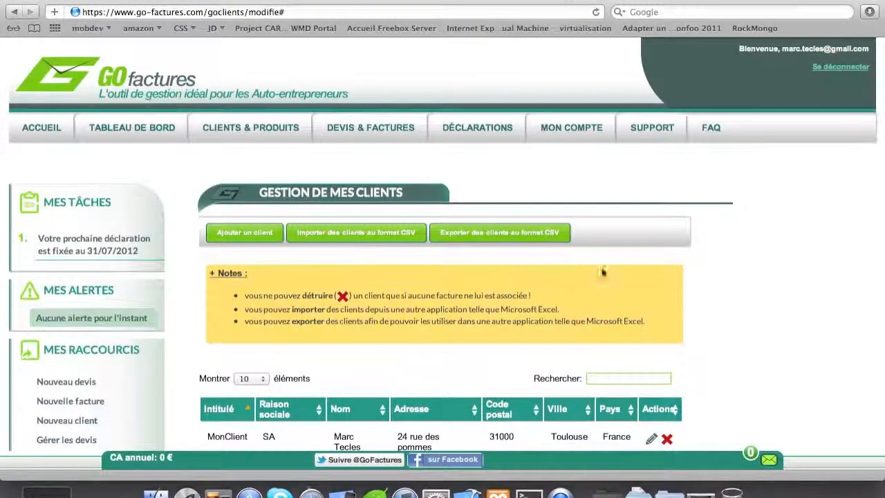
scroll(750, 305, down, 4)
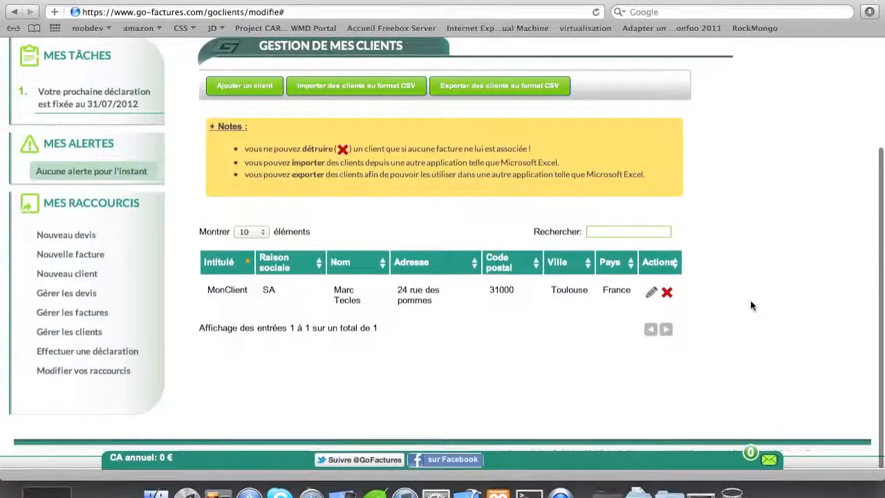